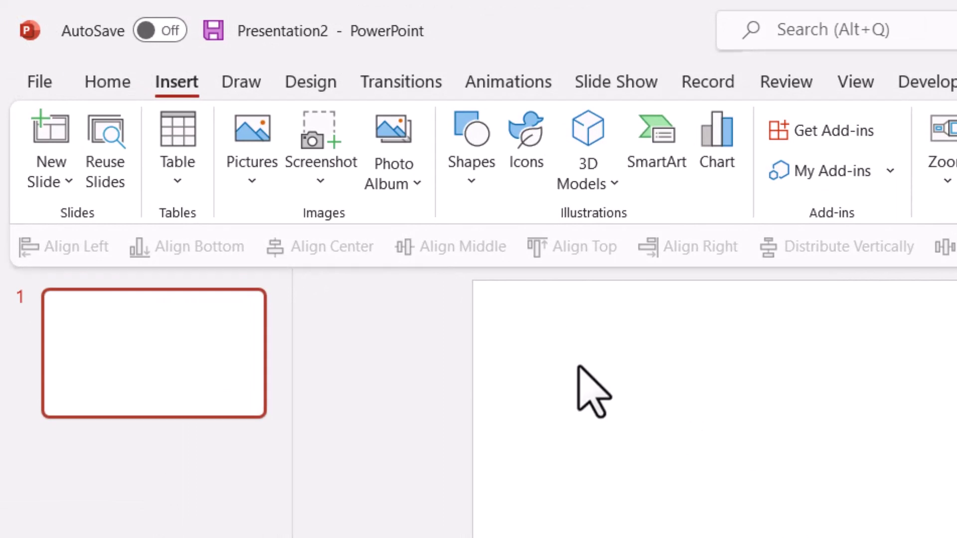
Step: Insert the stock photo of the woman in sunglasses on a yellow background
click(254, 172)
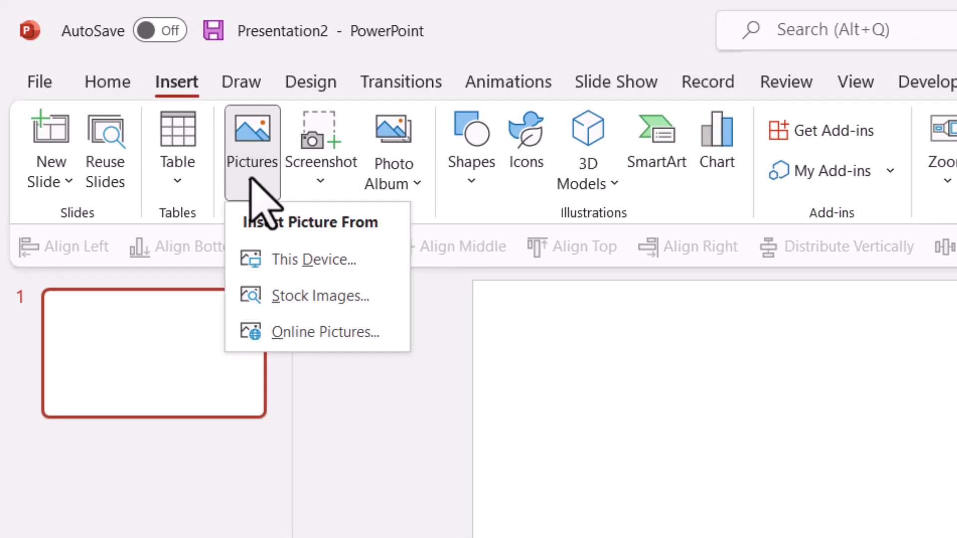
click(303, 295)
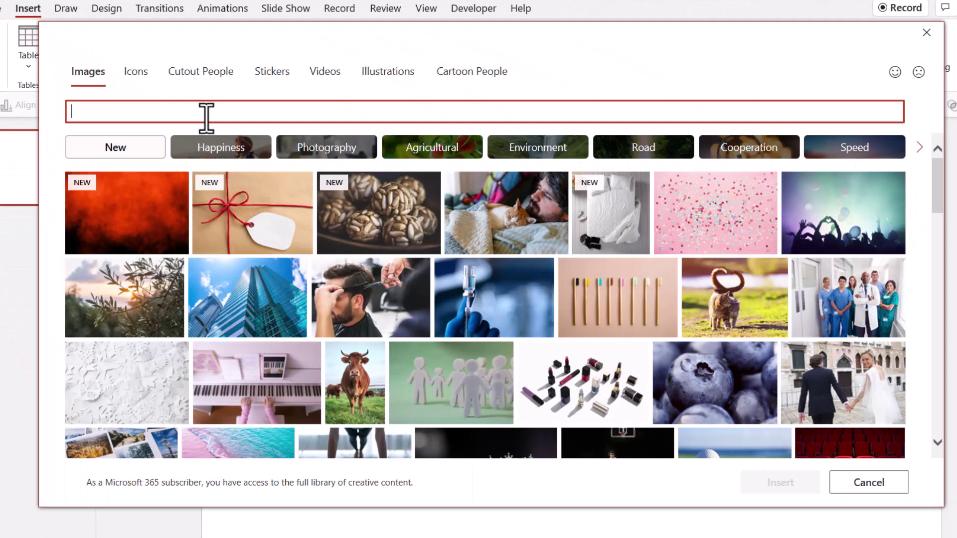
text(Sunglasses)
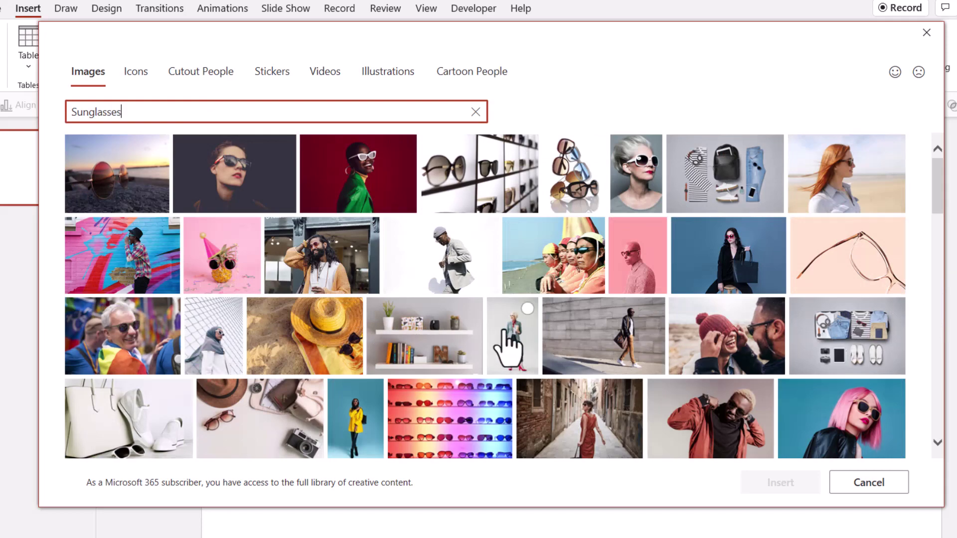
scroll(563, 304, down, 3)
scroll(562, 320, down, 3)
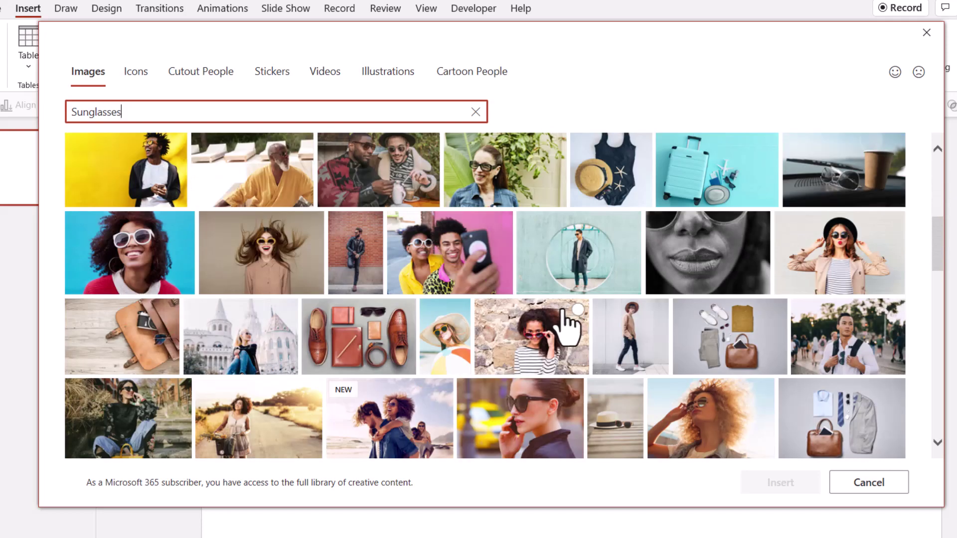
scroll(568, 328, down, 2)
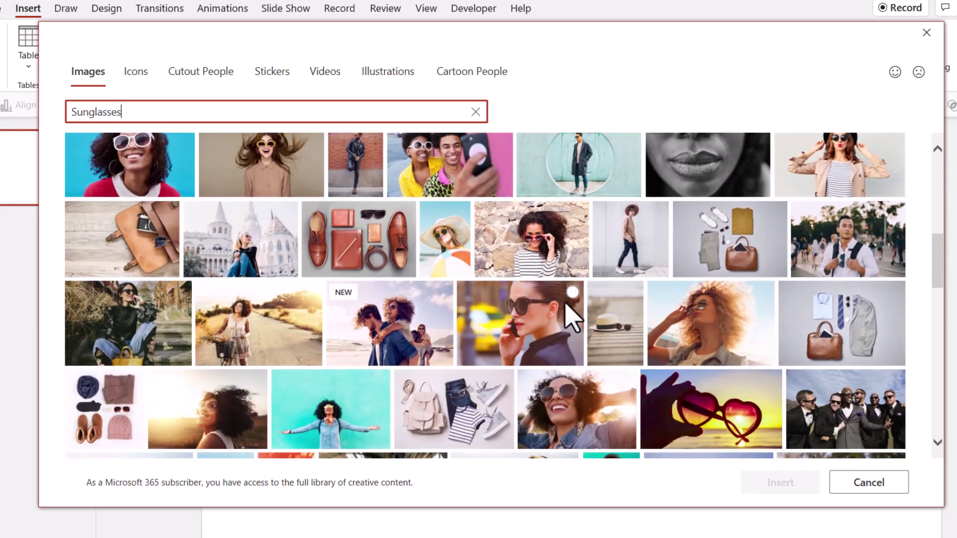
scroll(566, 307, down, 2)
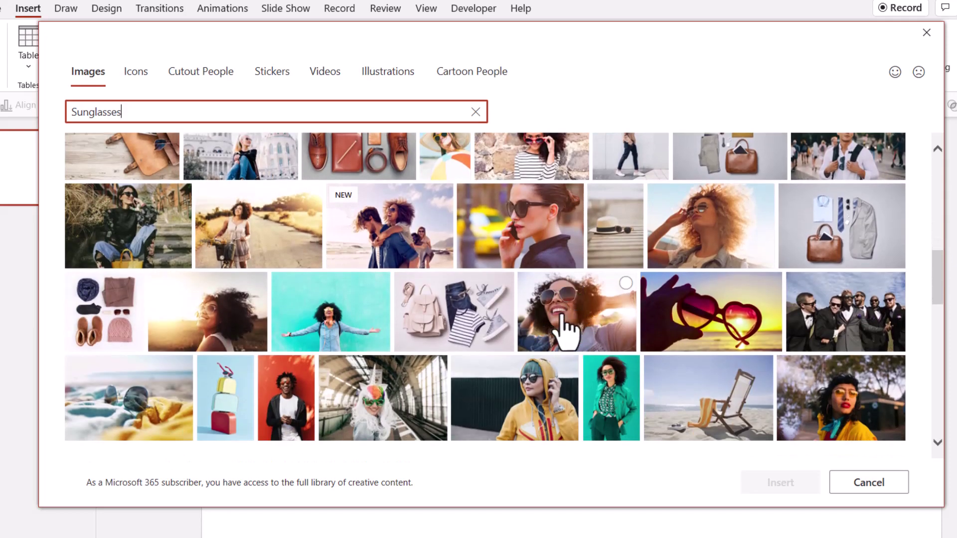
scroll(570, 329, down, 3)
mouse_move(571, 378)
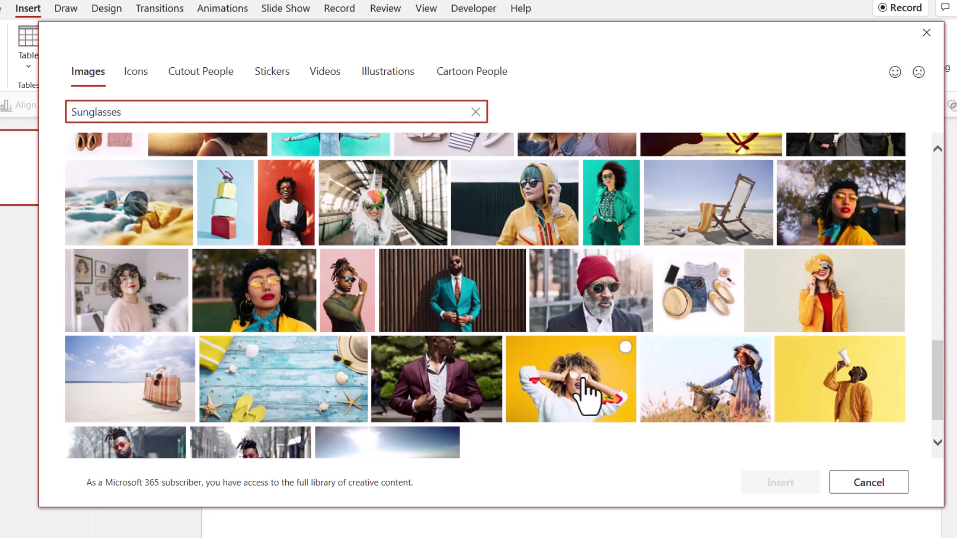
click(582, 389)
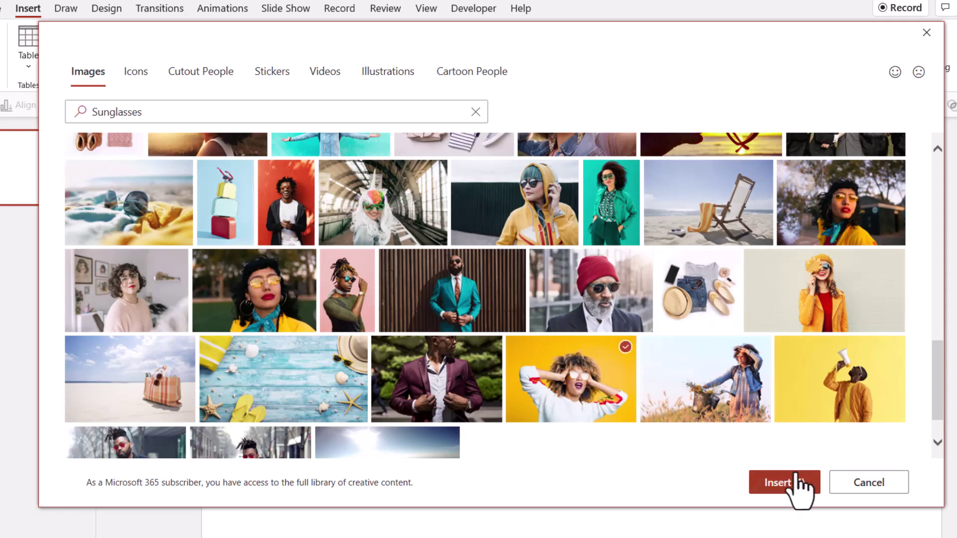
click(786, 484)
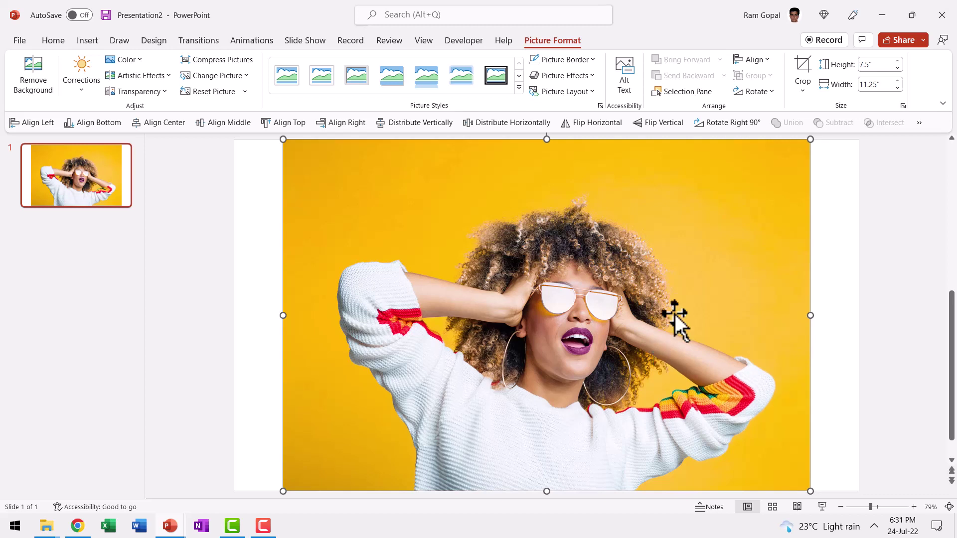
Step: Crop the photo to a 16:9 aspect ratio
click(804, 83)
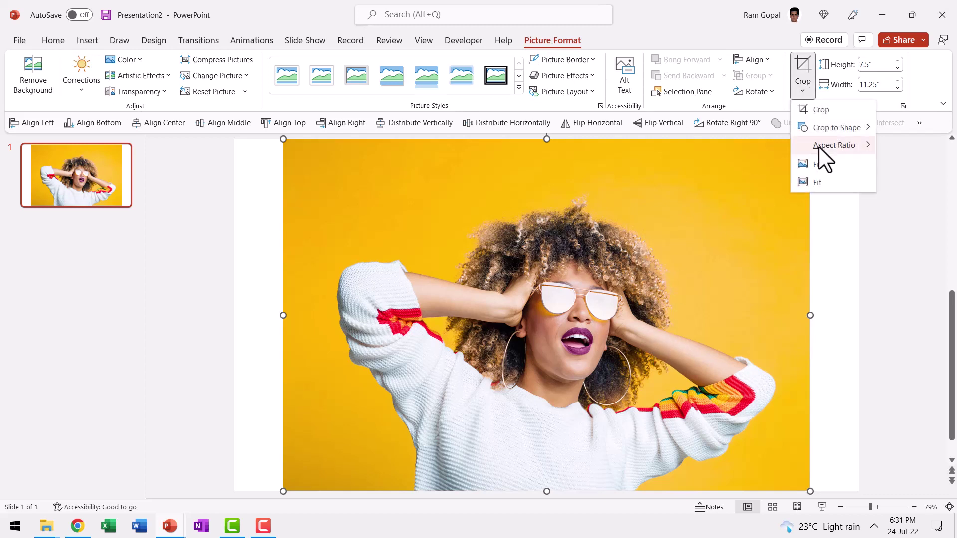
mouse_move(834, 146)
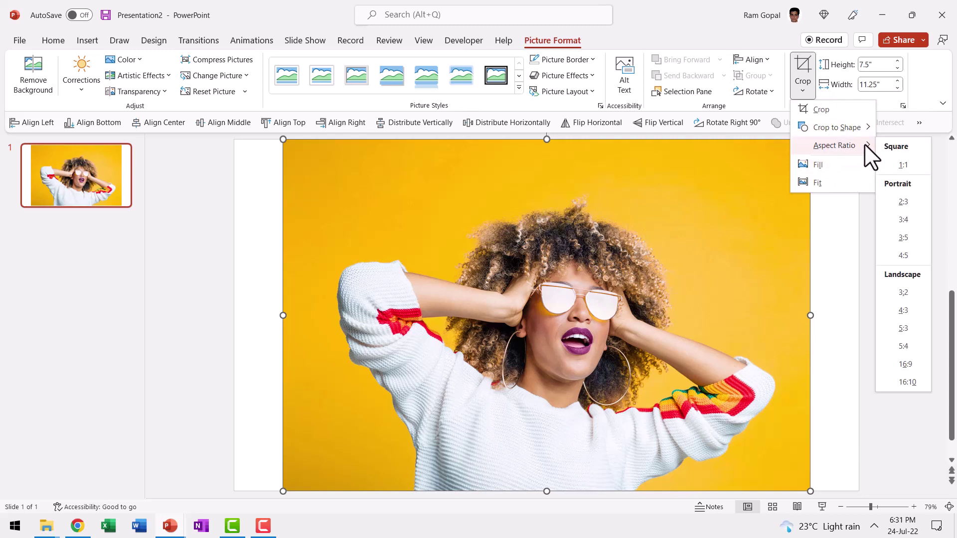
click(904, 364)
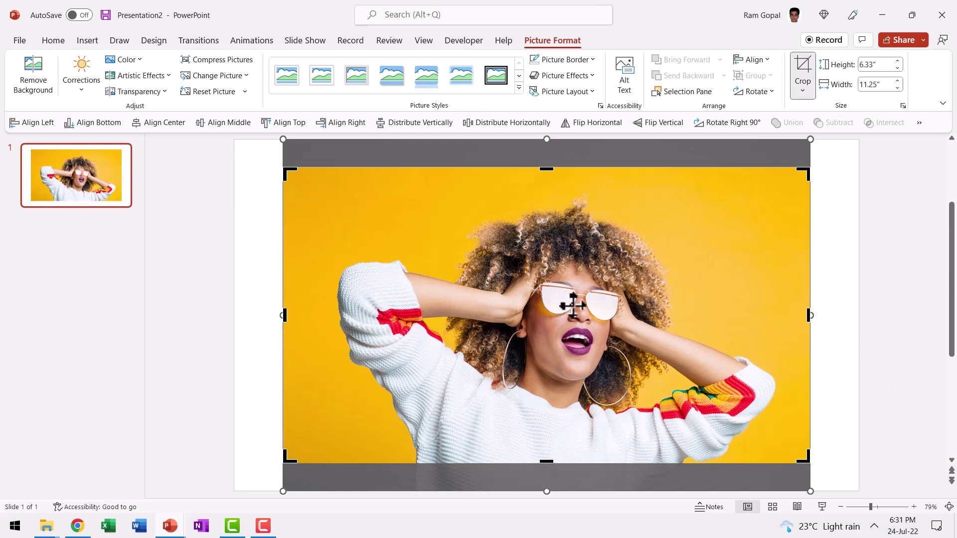
click(838, 299)
Step: Move and enlarge the cropped photo so it covers the whole slide
drag(471, 281, 416, 251)
drag(762, 437, 860, 491)
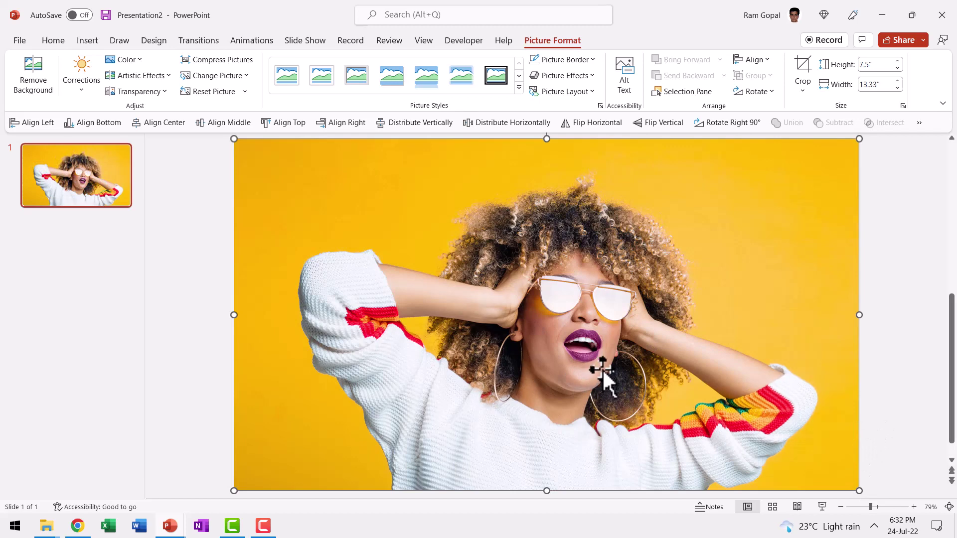
click(903, 374)
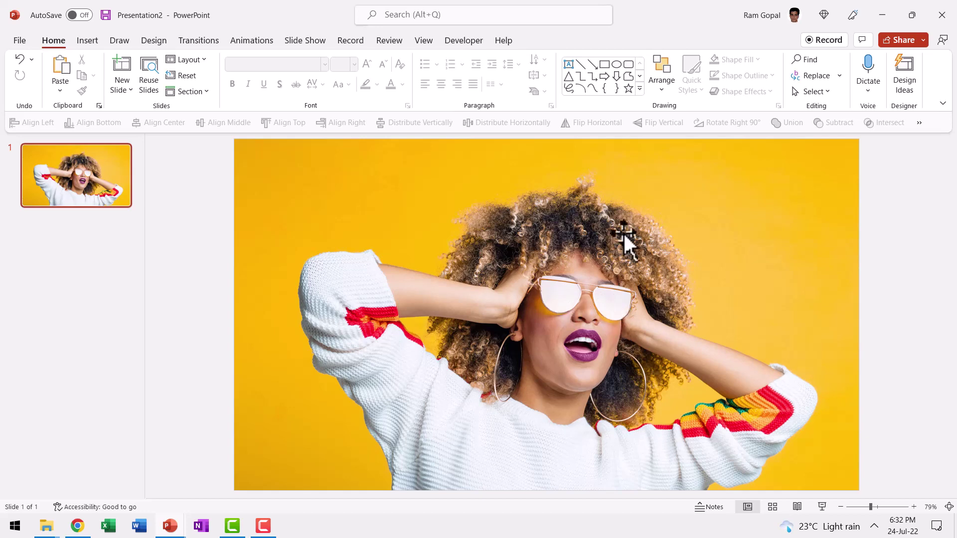
Step: Choose the Curve shape tool and zoom in on the woman's sunglasses to trace the lenses
click(639, 89)
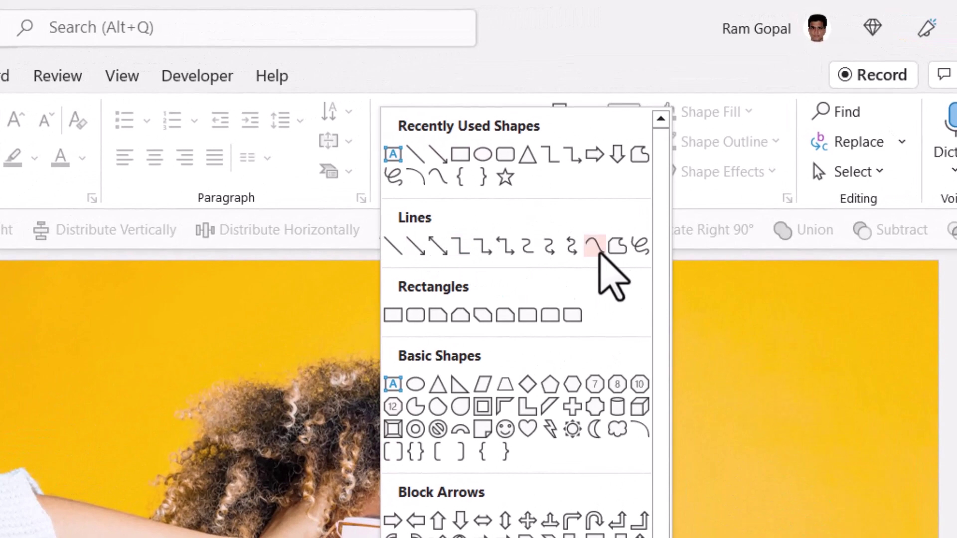
click(598, 249)
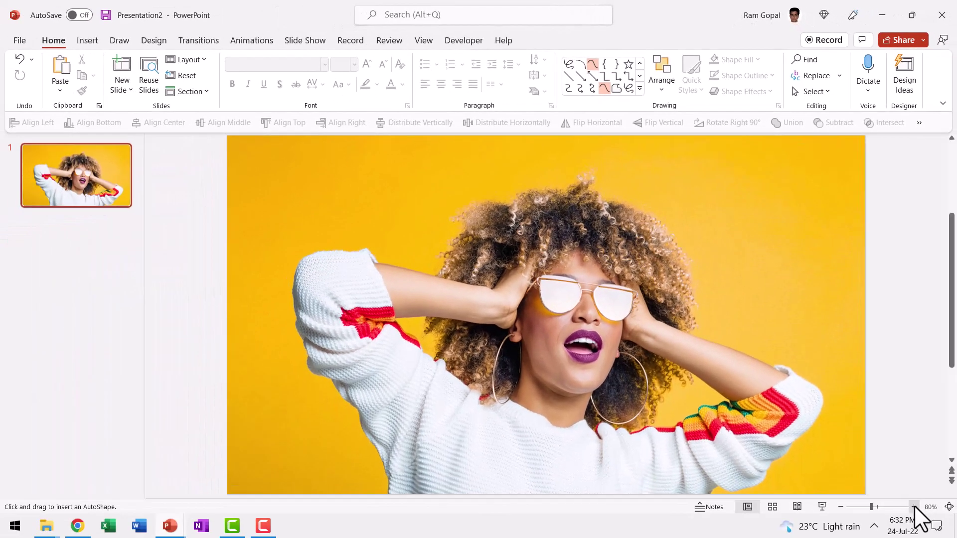
click(914, 507)
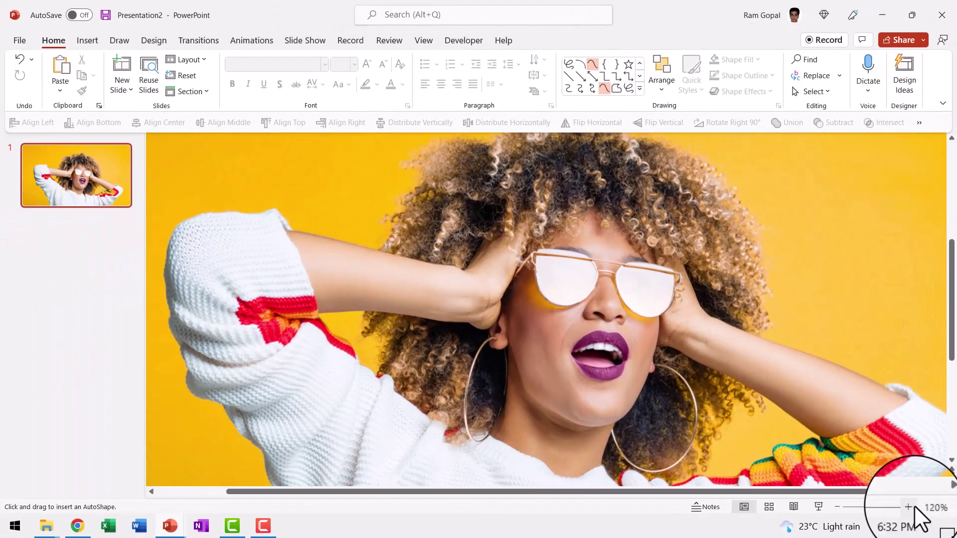
click(914, 506)
click(913, 507)
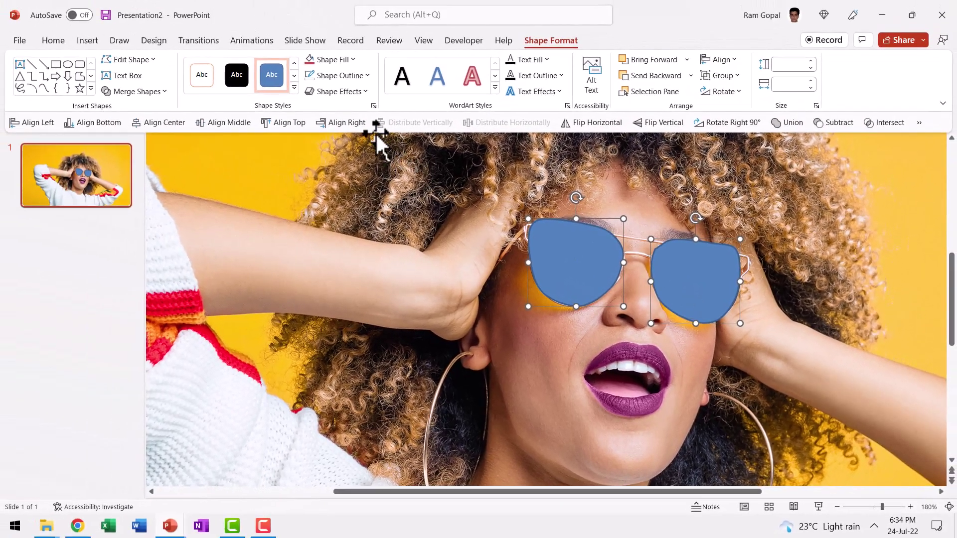
Step: Remove the outline from the lens shapes and fit the whole slide in view
click(358, 77)
click(358, 213)
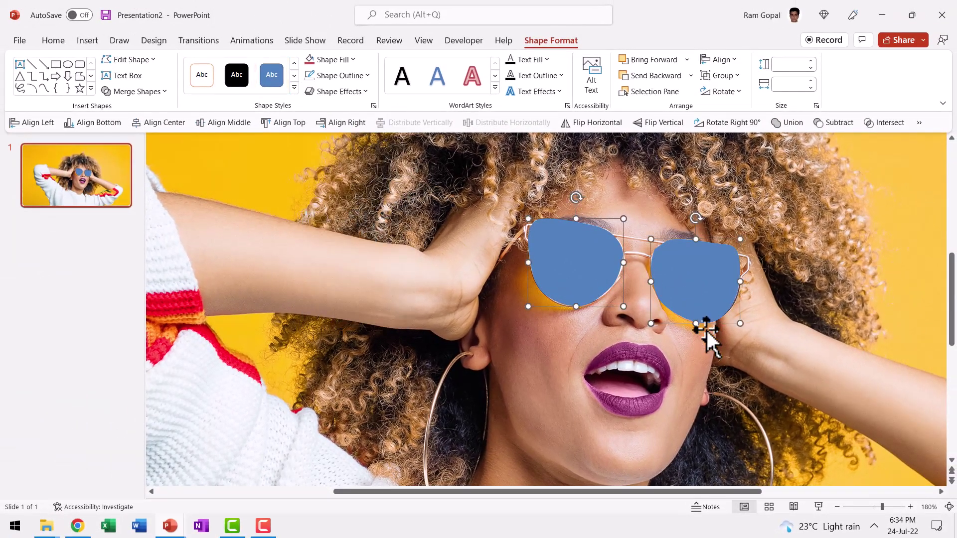
click(949, 508)
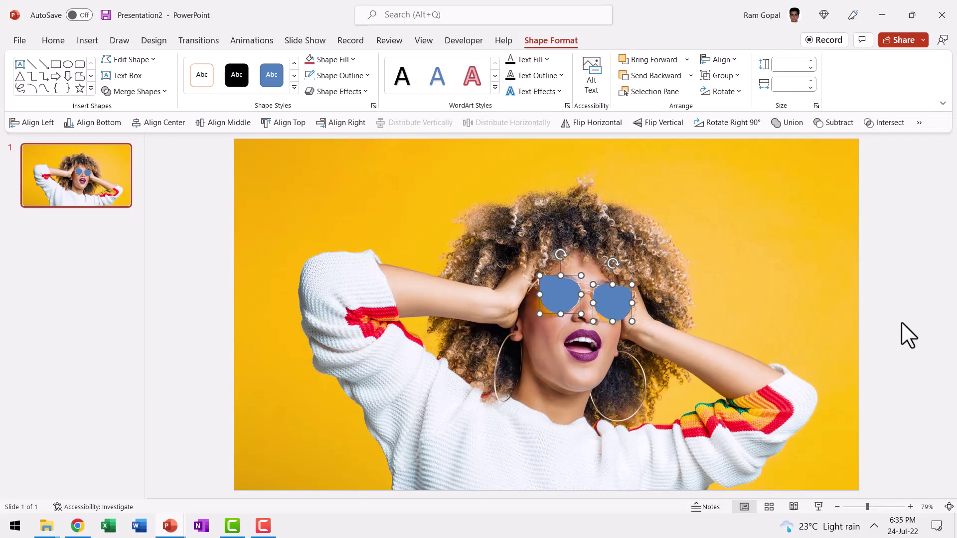
click(902, 322)
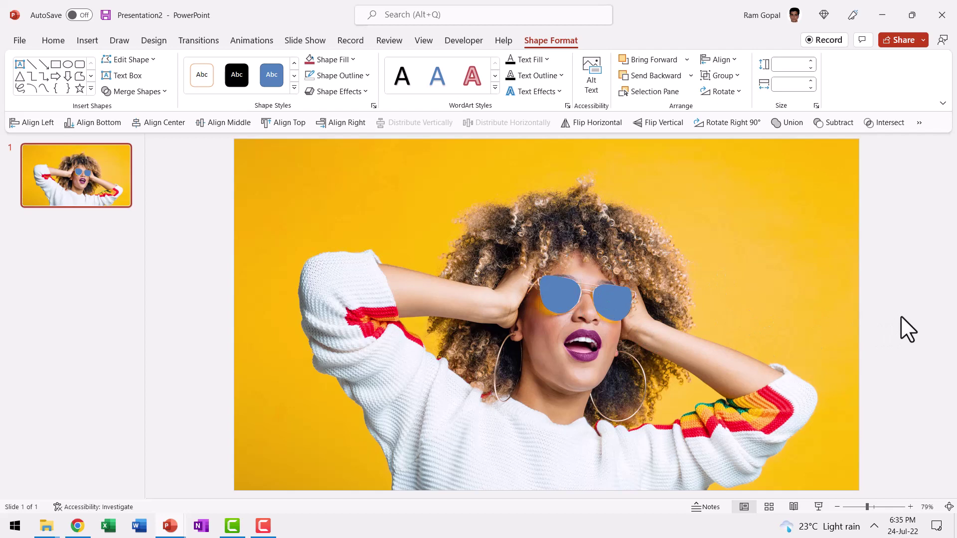
Step: Subtract both lens shapes from the photo with Merge Shapes, leaving holes at the lenses
click(759, 193)
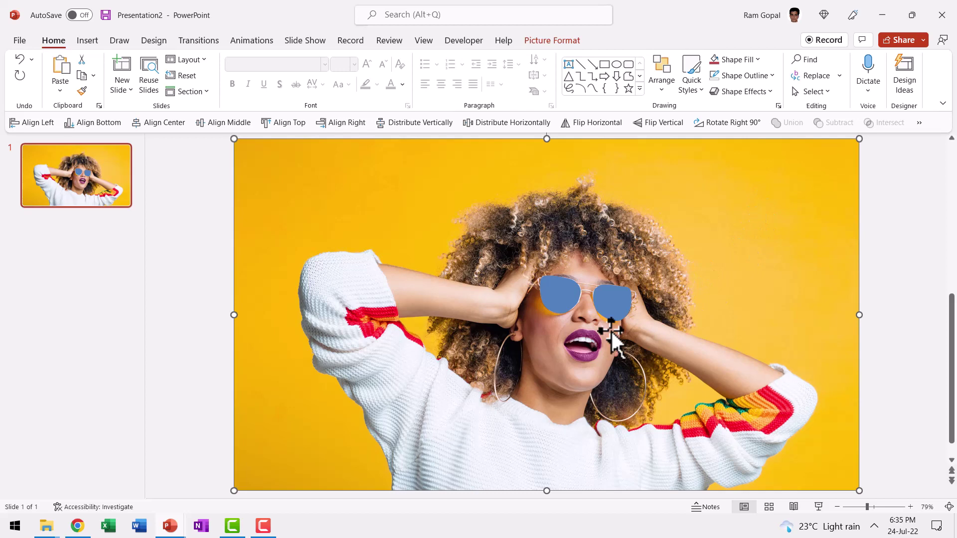
shift+click(608, 299)
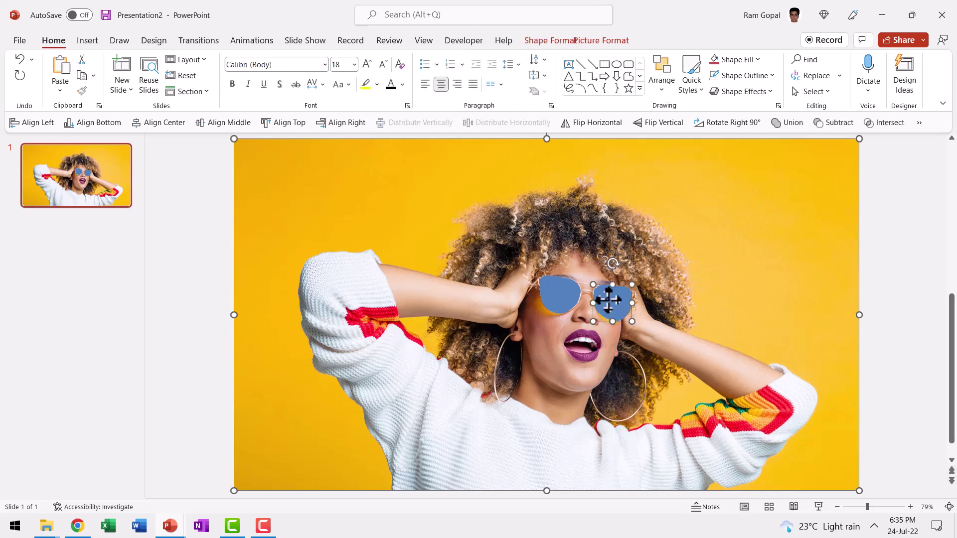
shift+click(573, 299)
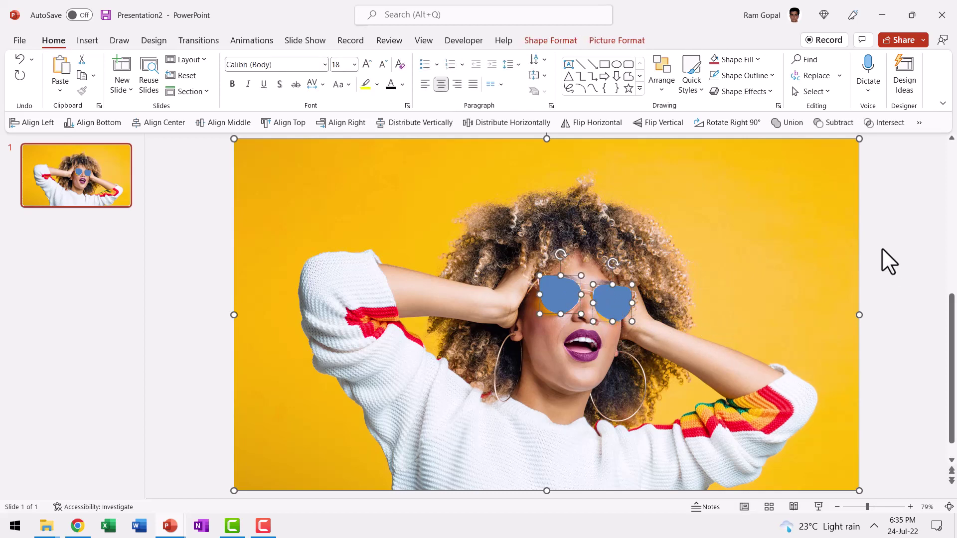
click(550, 42)
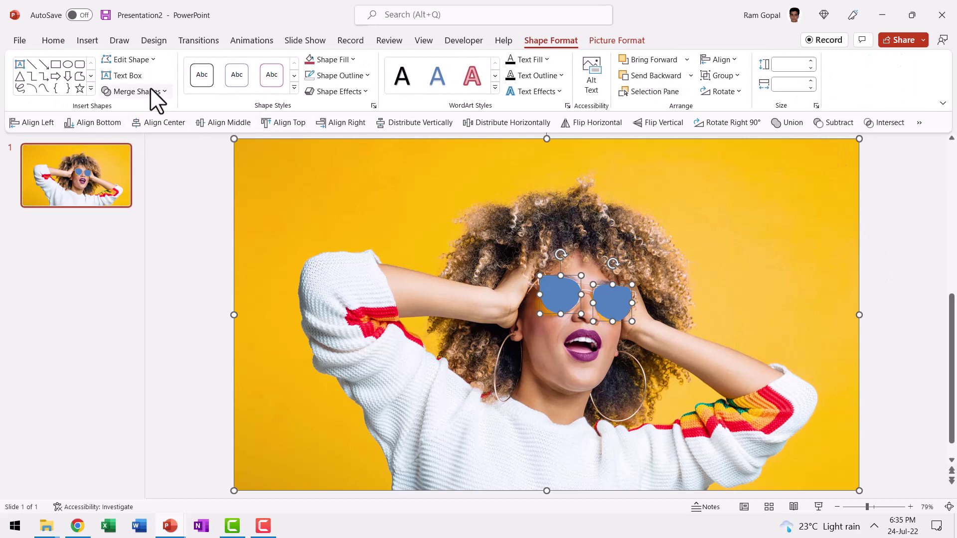
click(151, 88)
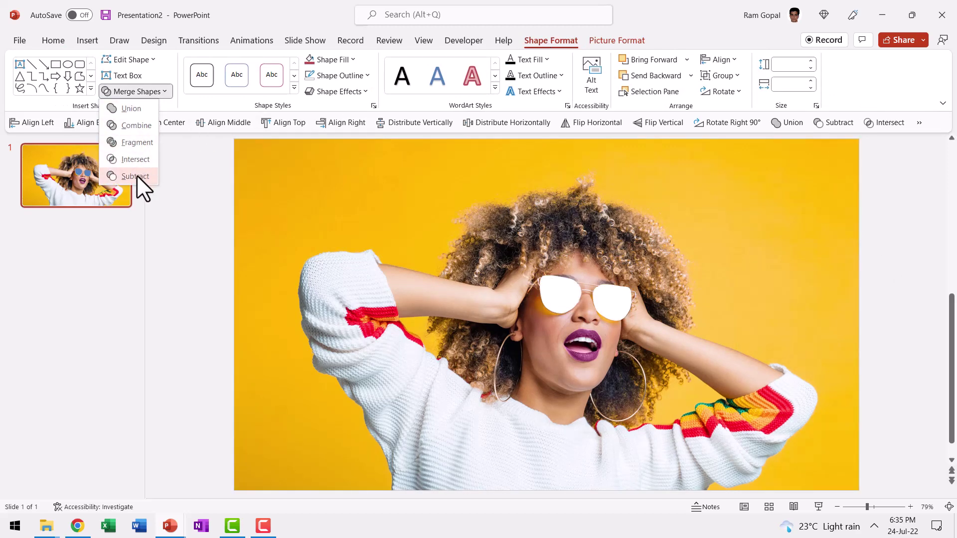
click(137, 175)
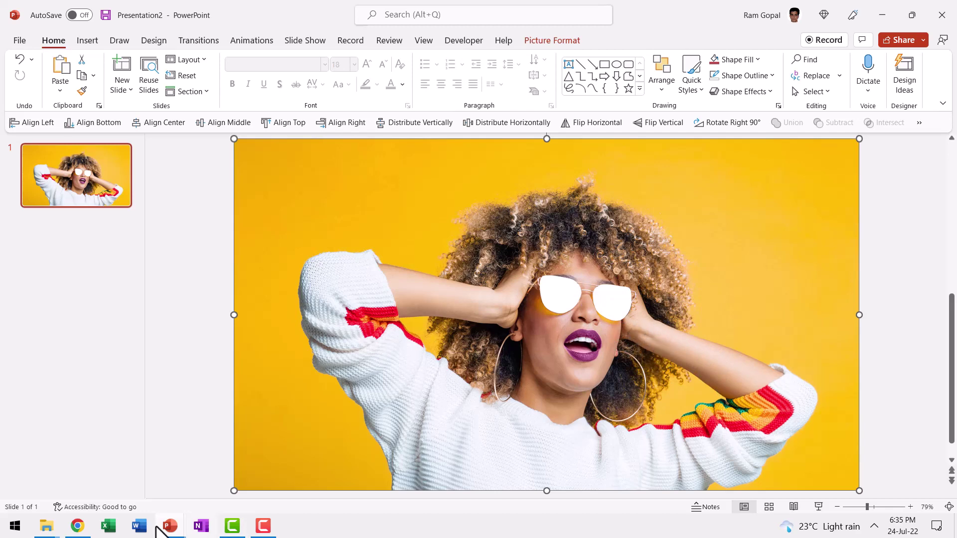
Step: Review the Pixabay hearts video page and its media type list in the browser
click(77, 525)
click(94, 11)
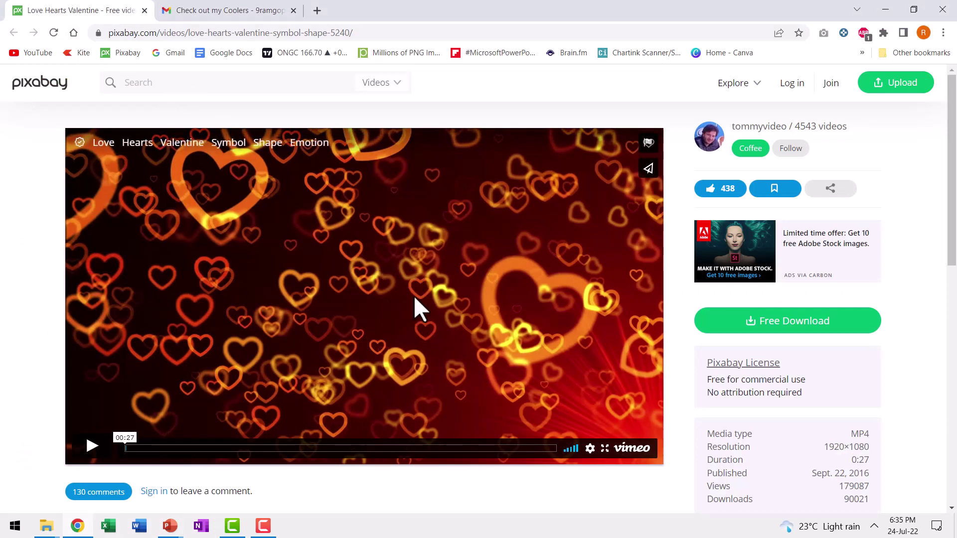
click(380, 88)
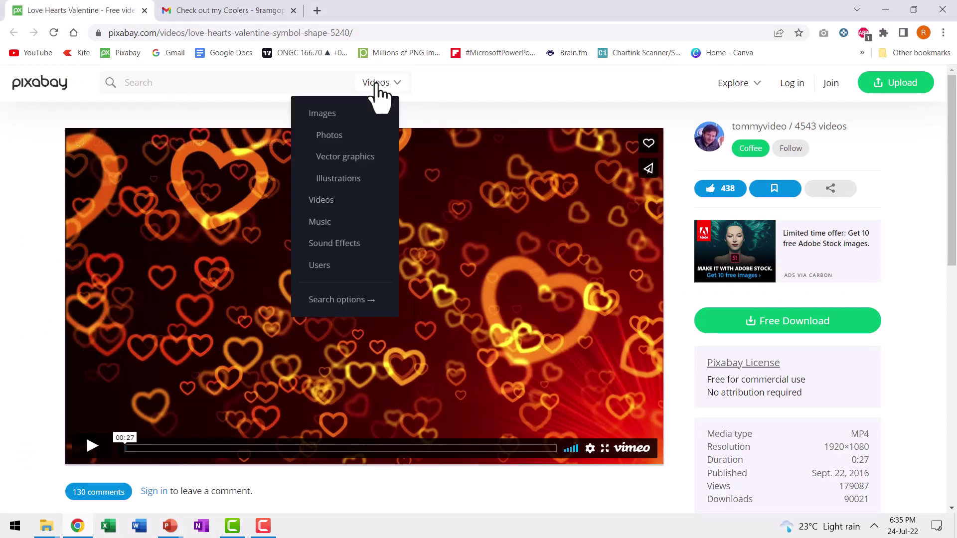
click(523, 96)
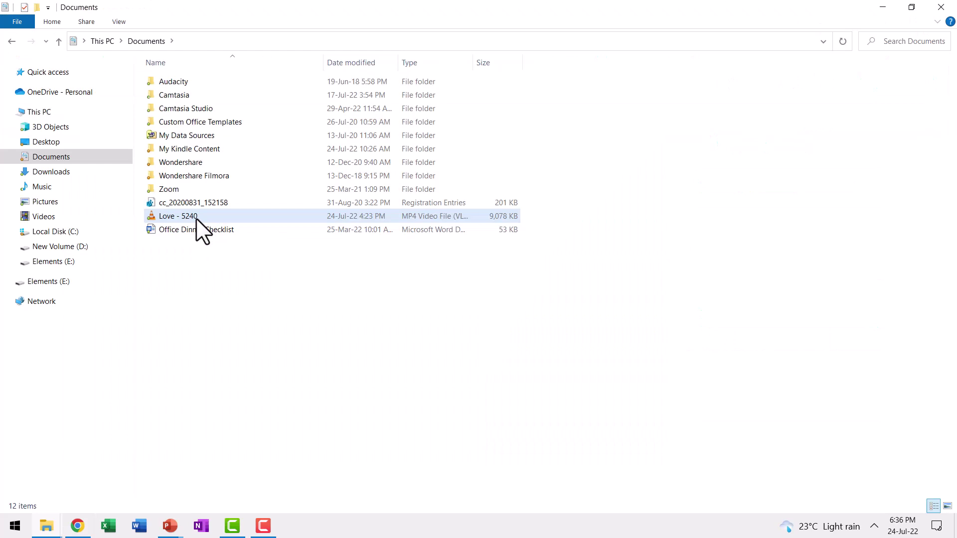
Step: Copy the Love - 5240 video file from Documents and return to the Presentation2 slide
right_click(196, 218)
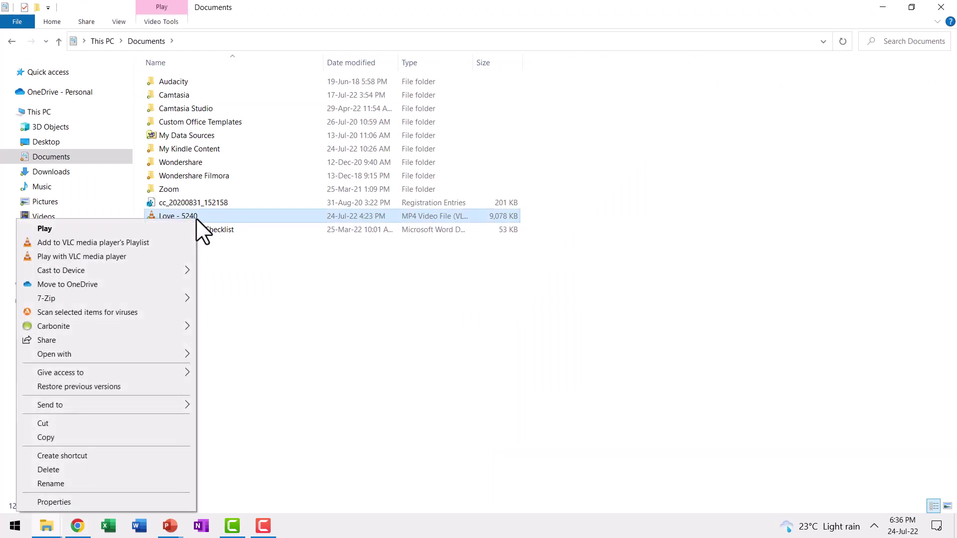
click(52, 437)
click(170, 525)
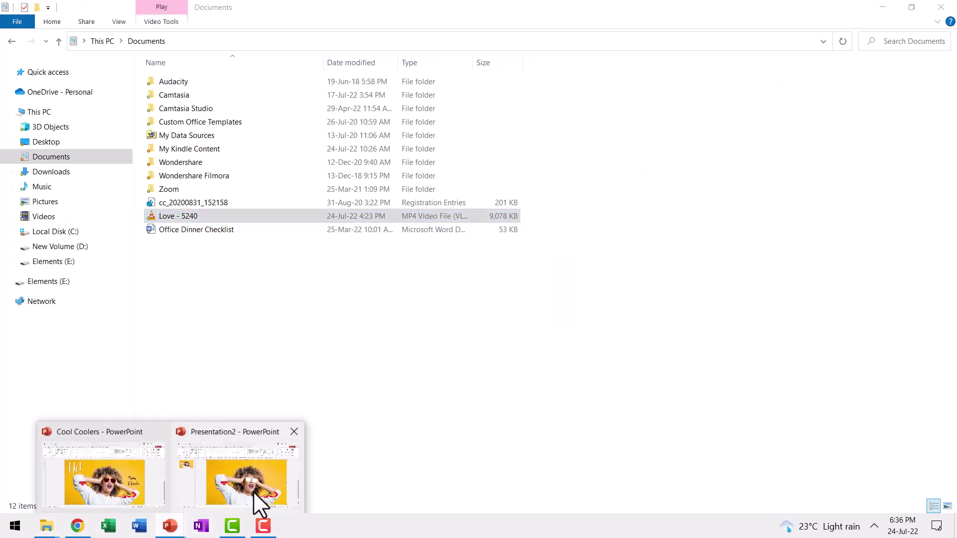
click(254, 491)
Step: Paste the hearts video over the woman's face and send it behind the photo so it shows through the lenses
right_click(870, 227)
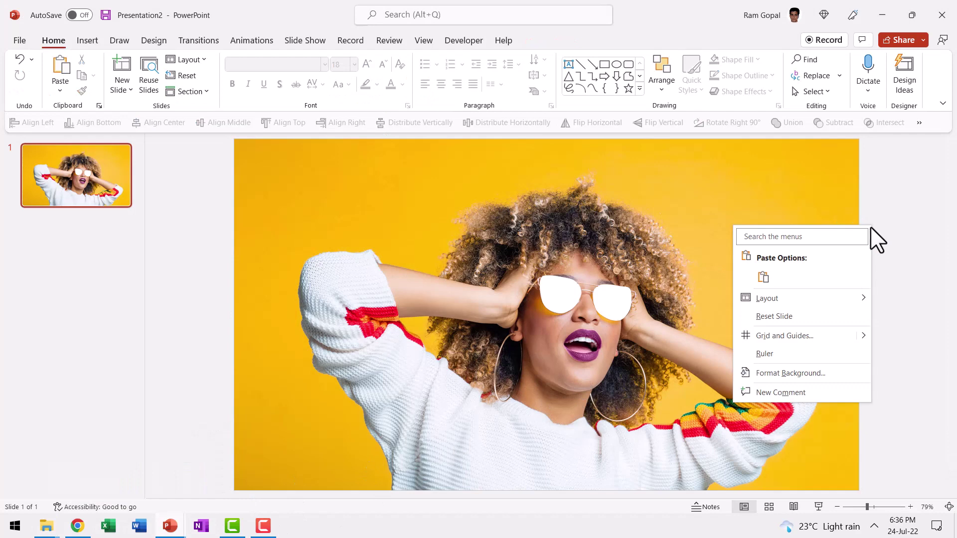
click(764, 279)
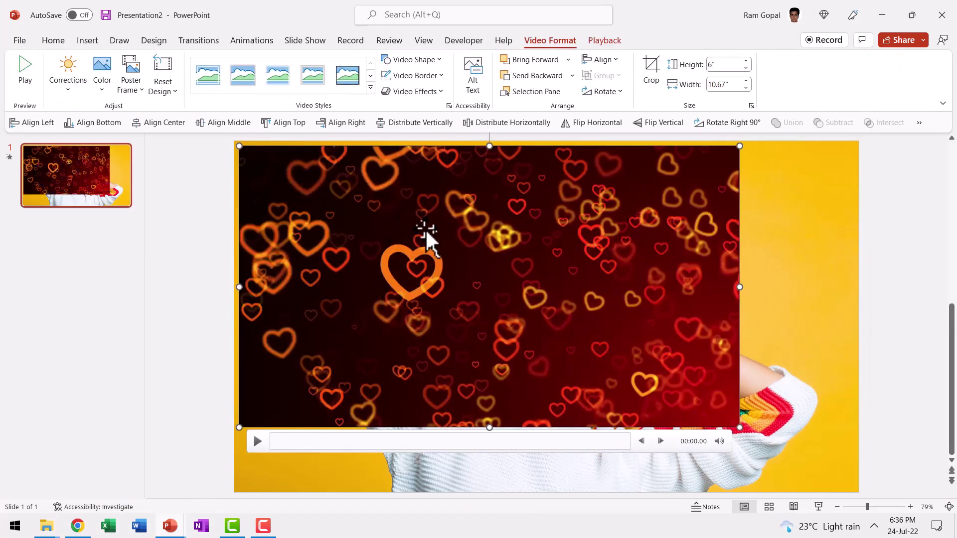
drag(448, 207, 565, 221)
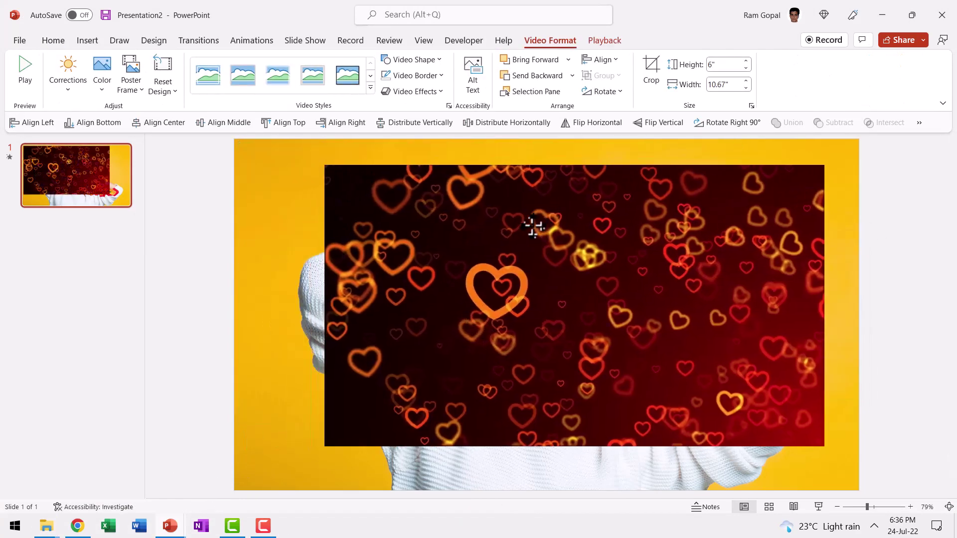
right_click(564, 220)
click(625, 351)
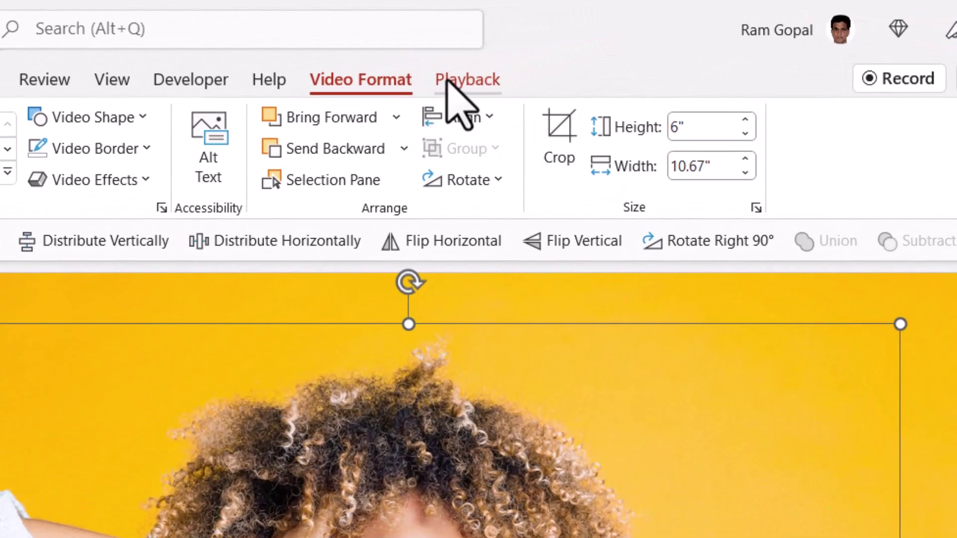
click(449, 80)
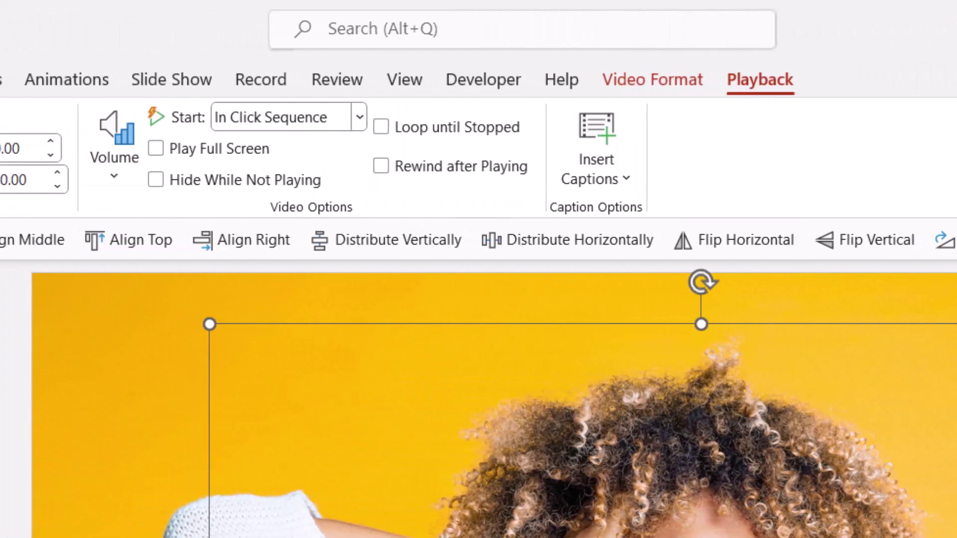
Step: Set the video to start Automatically and Loop until Stopped, then preview in Slide Show
click(358, 117)
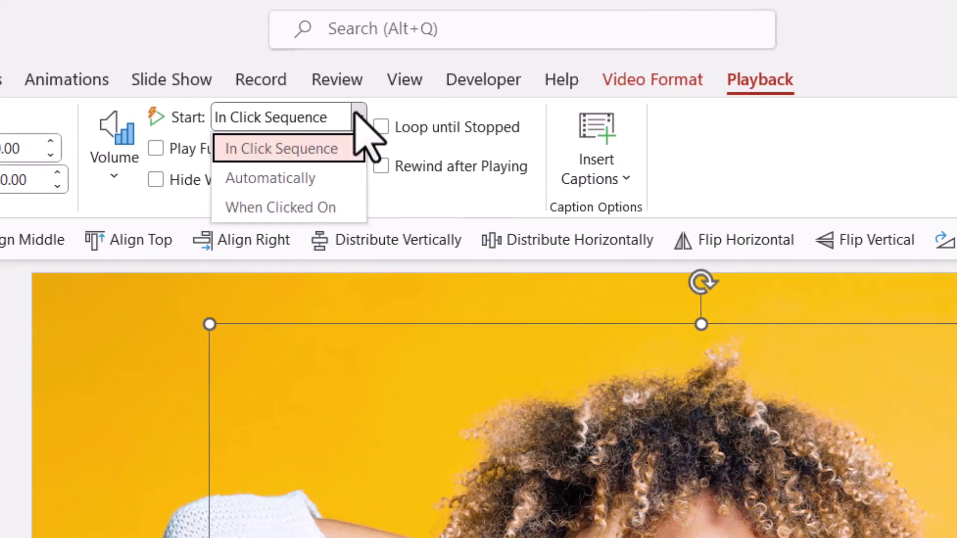
click(271, 178)
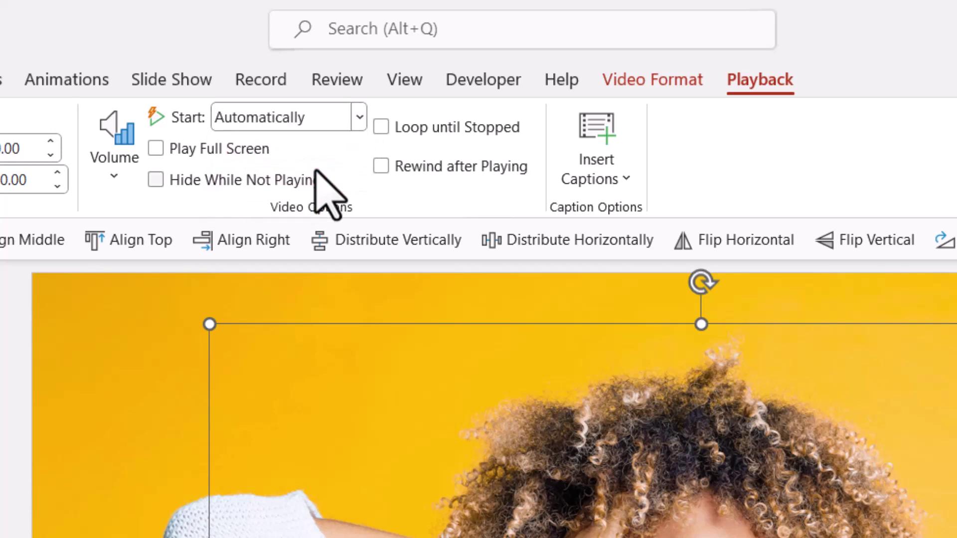
click(383, 128)
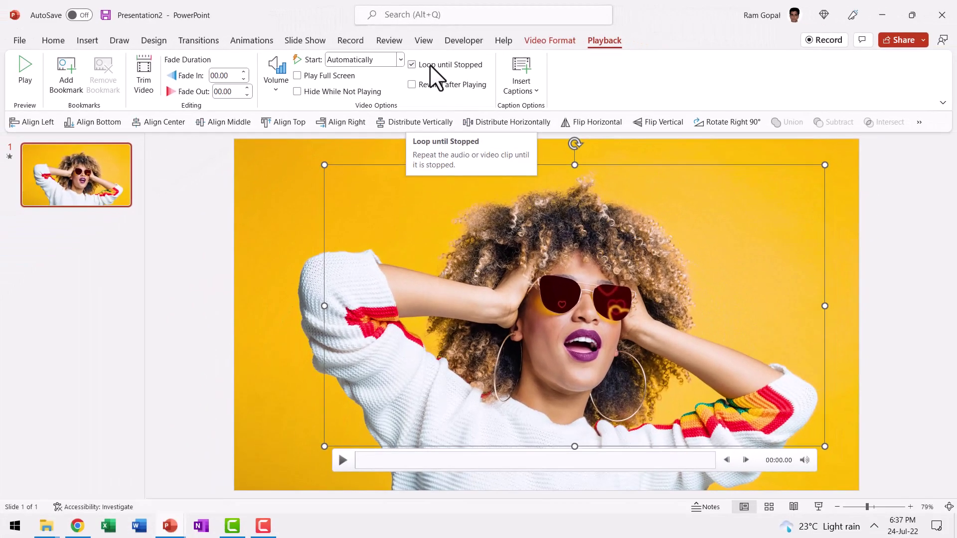
key(Escape)
click(819, 508)
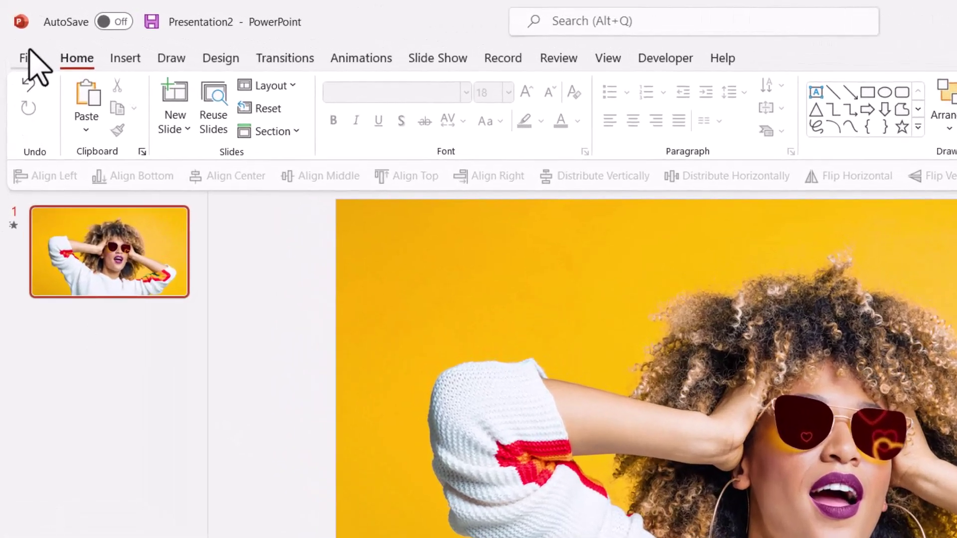
Step: Export the slide via Create an Animated GIF, reaching the GIF save dialog
click(21, 42)
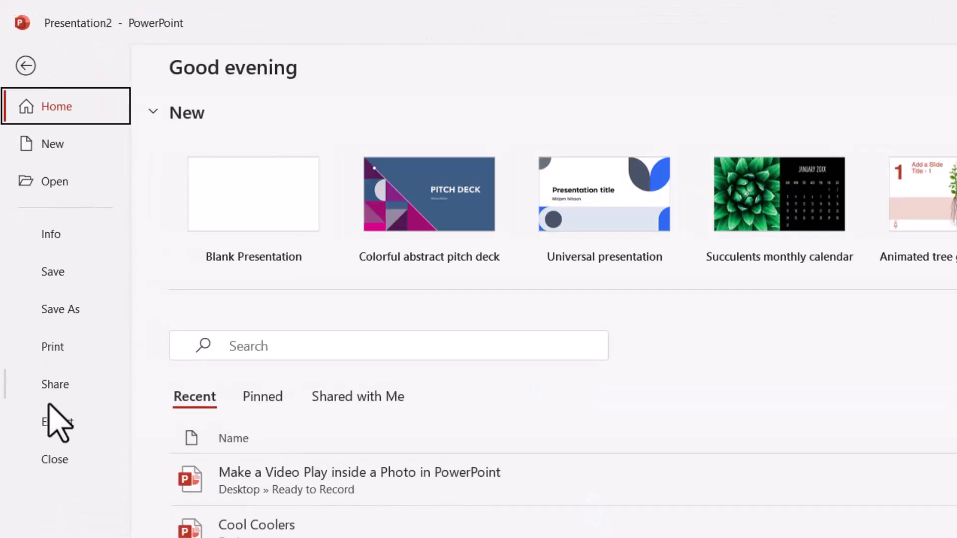
click(57, 422)
click(289, 236)
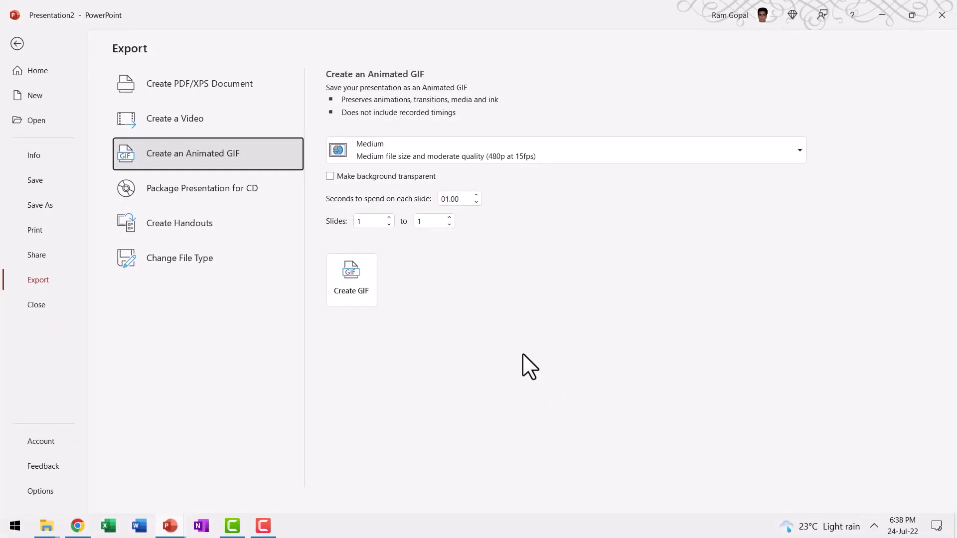
click(348, 278)
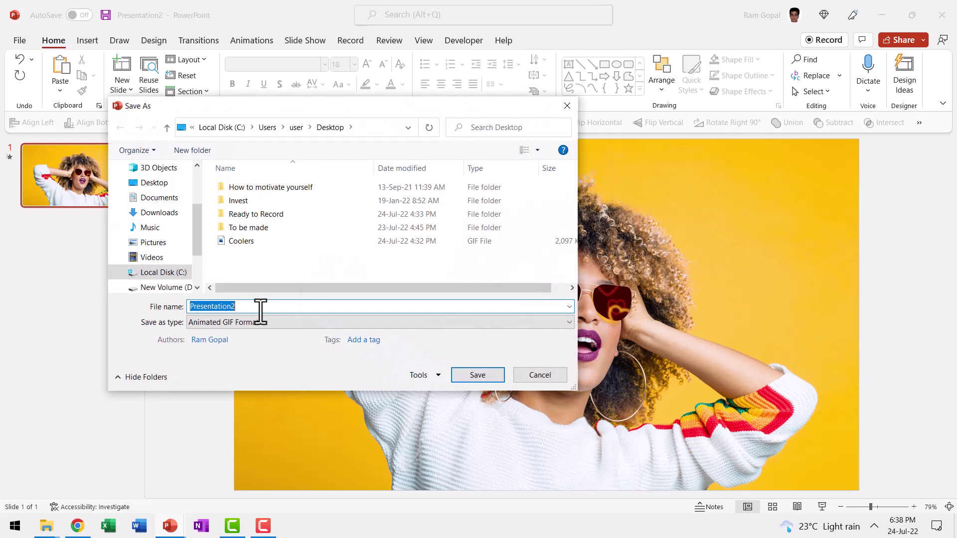
text(Nice Coolers)
Step: Save the animated GIF as Nice Coolers on the Desktop
click(160, 184)
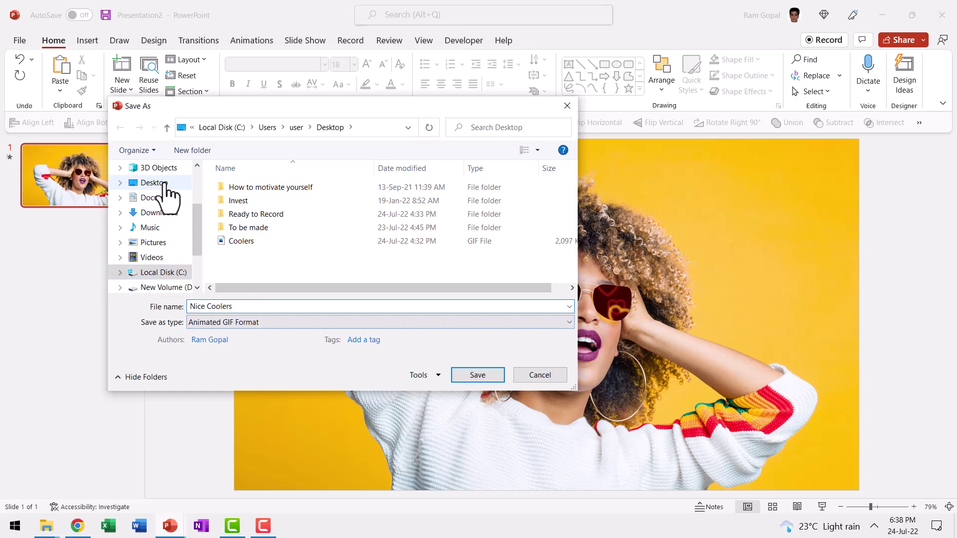
click(493, 376)
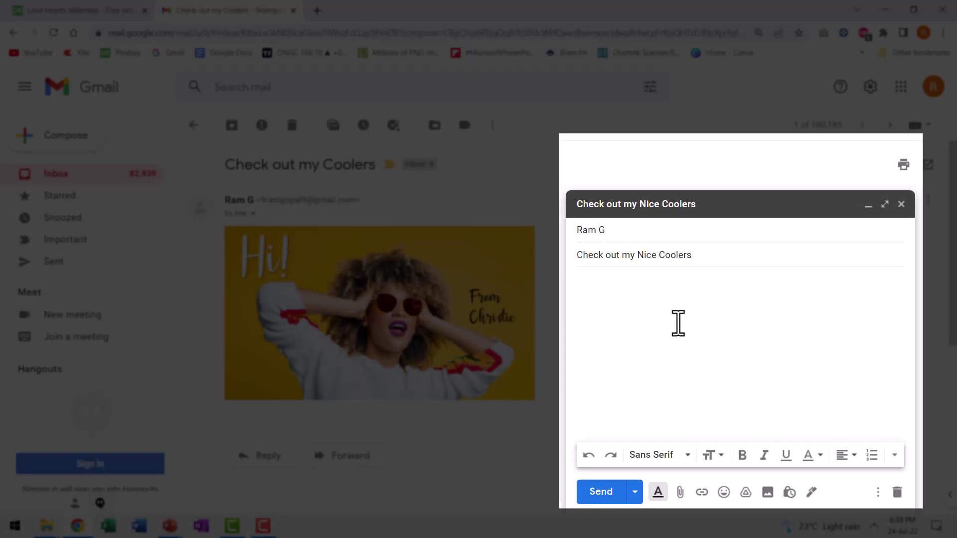
Step: Paste the GIF into the 'Check out my Nice Coolers' Gmail body and send the email
click(621, 296)
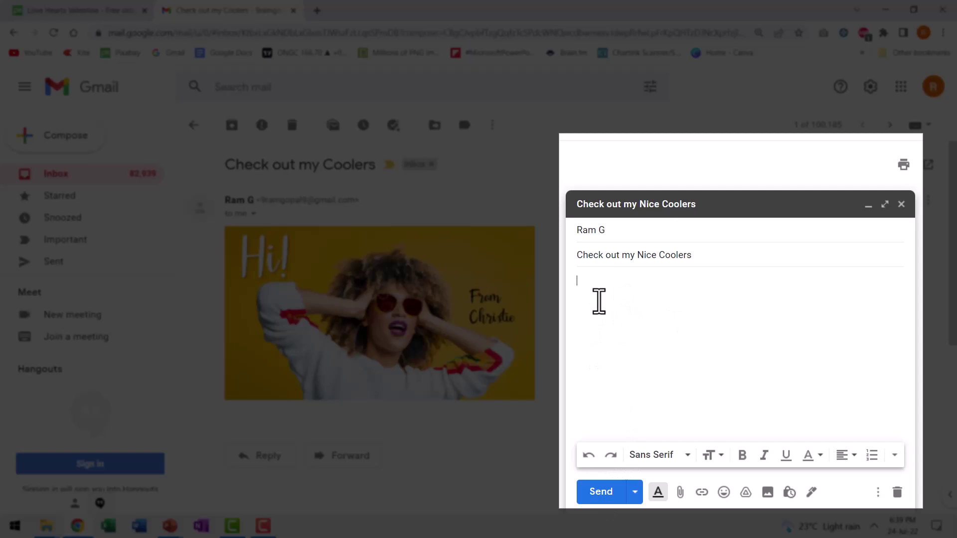
right_click(600, 301)
click(637, 400)
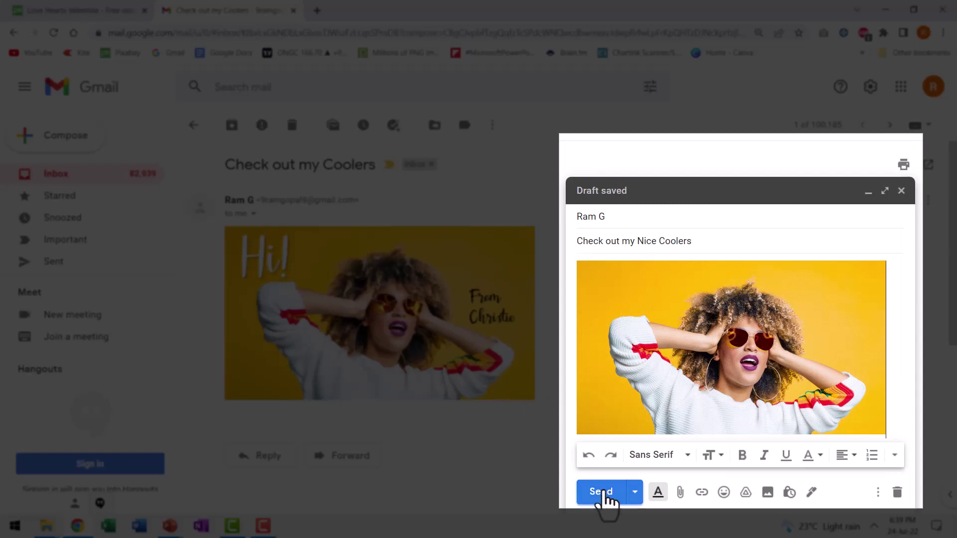
click(601, 491)
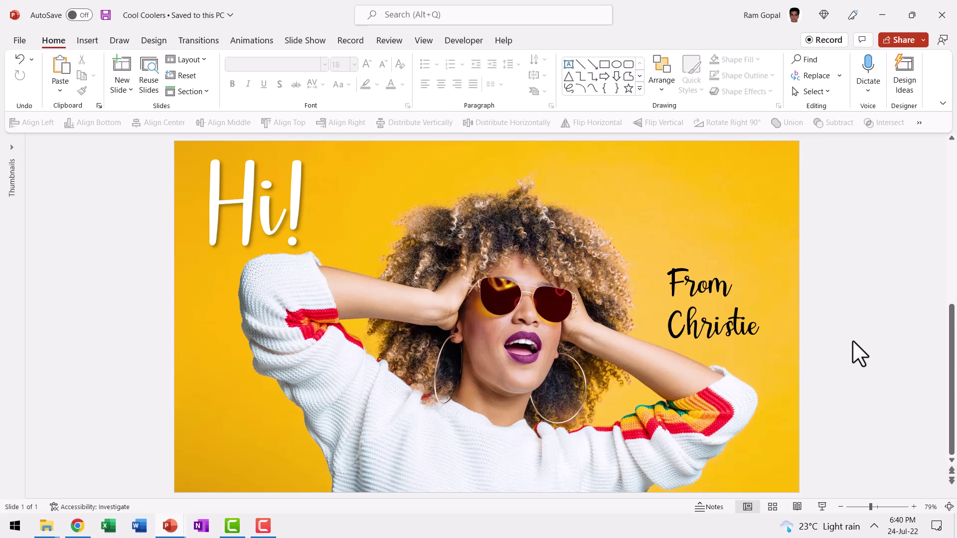
Step: Select the Hi! text box on the Cool Coolers slide, then deselect it
click(236, 193)
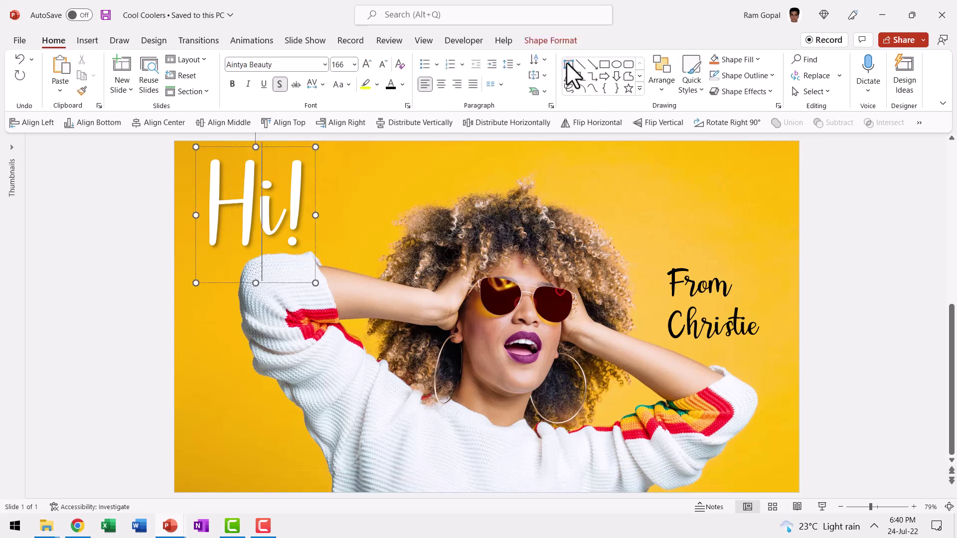
click(828, 312)
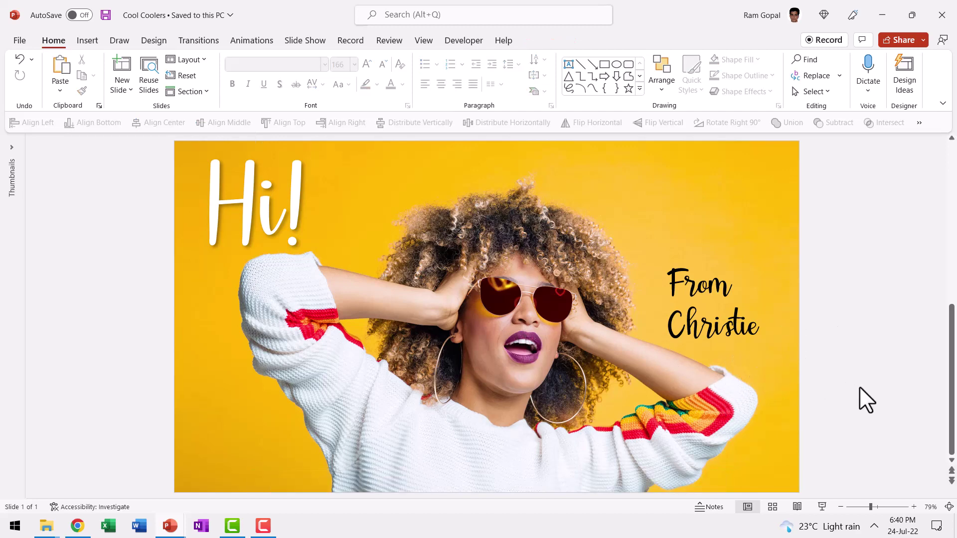